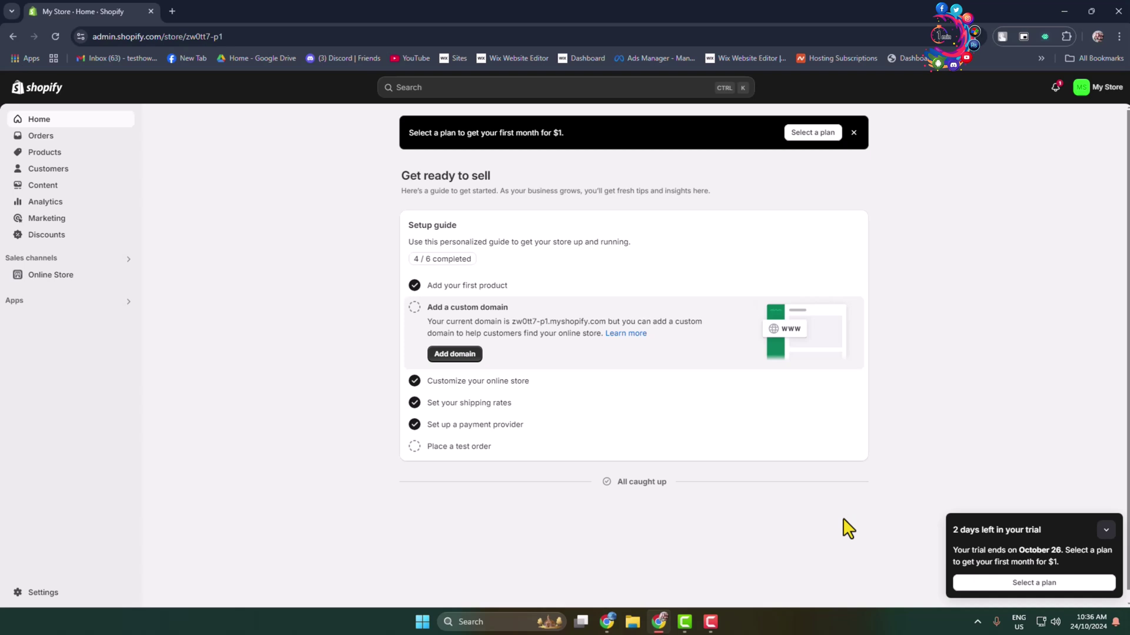
- Open the Shopify App Store in a new tab from the store's recommended apps
click(23, 305)
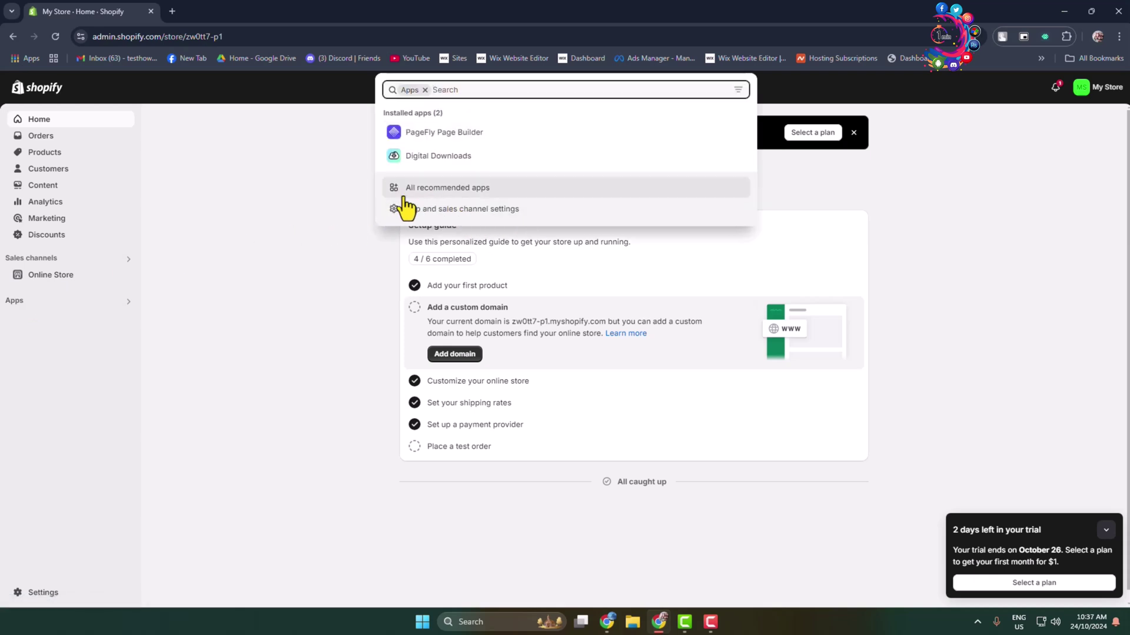
click(486, 198)
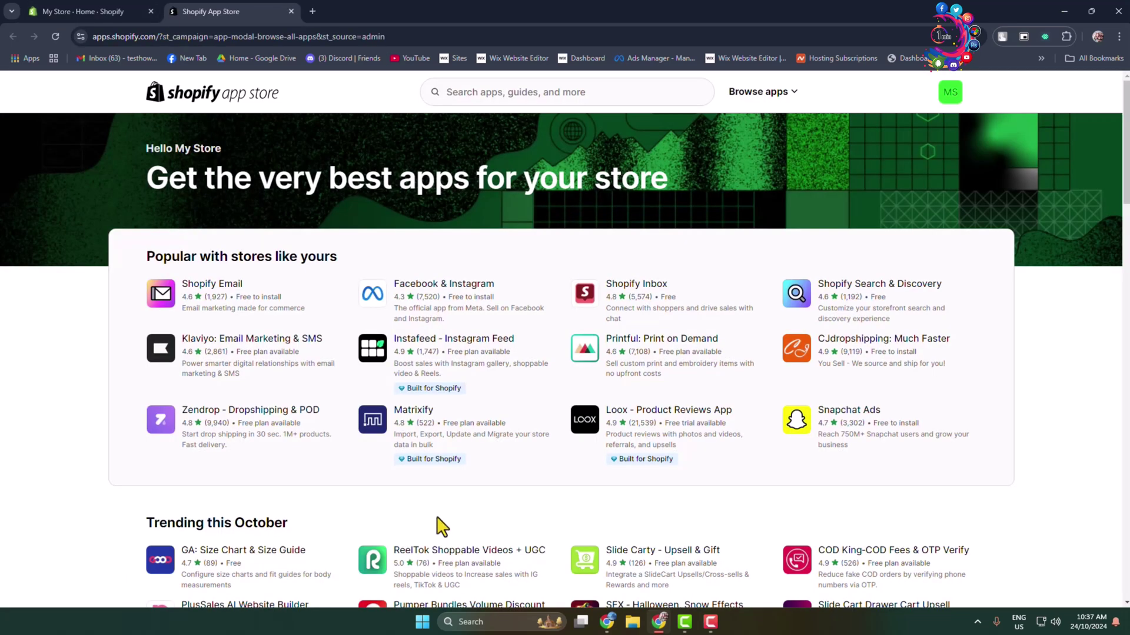
- Search the Shopify App Store for 'skugen' to list the SKUGen app
click(551, 91)
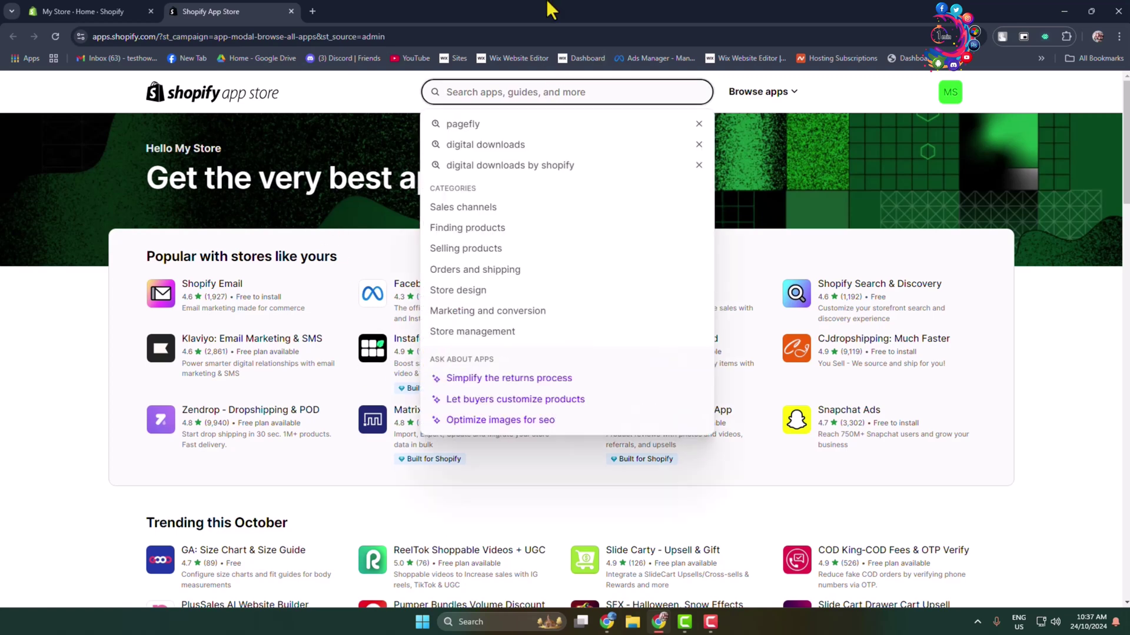
text(skugen)
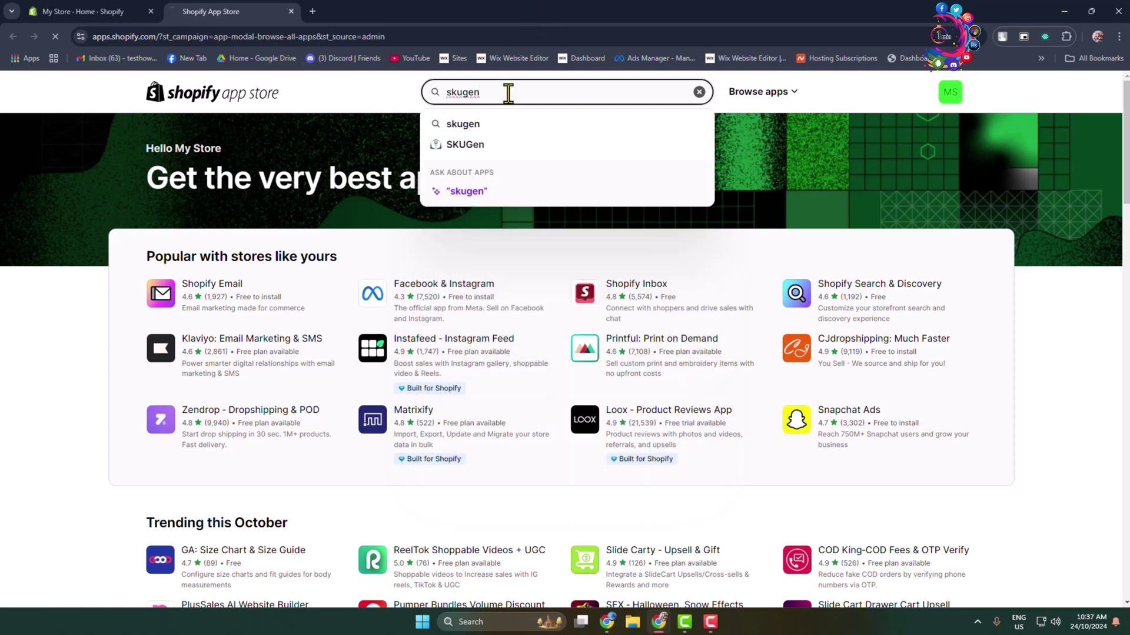
click(514, 123)
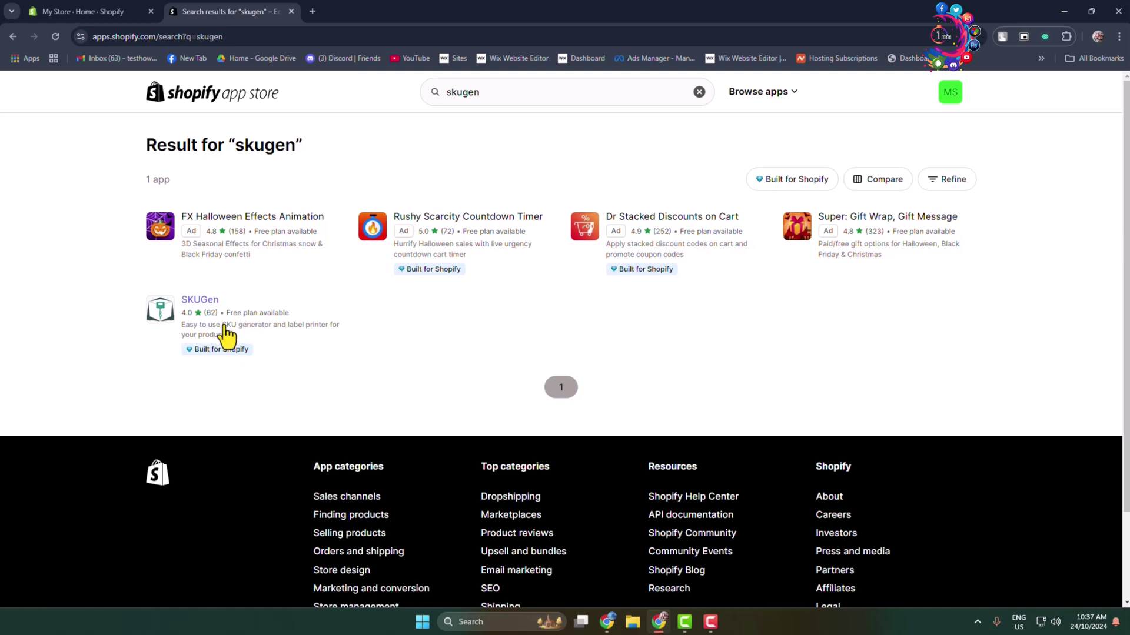
- Install the SKUGen app on the store and approve its data access
click(198, 320)
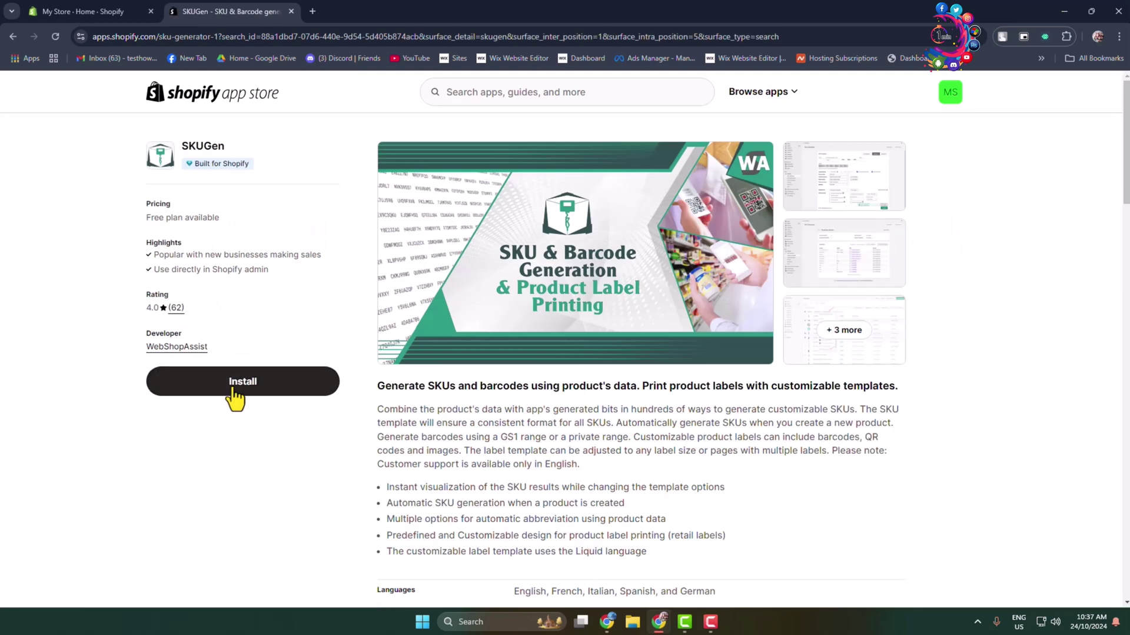
click(234, 390)
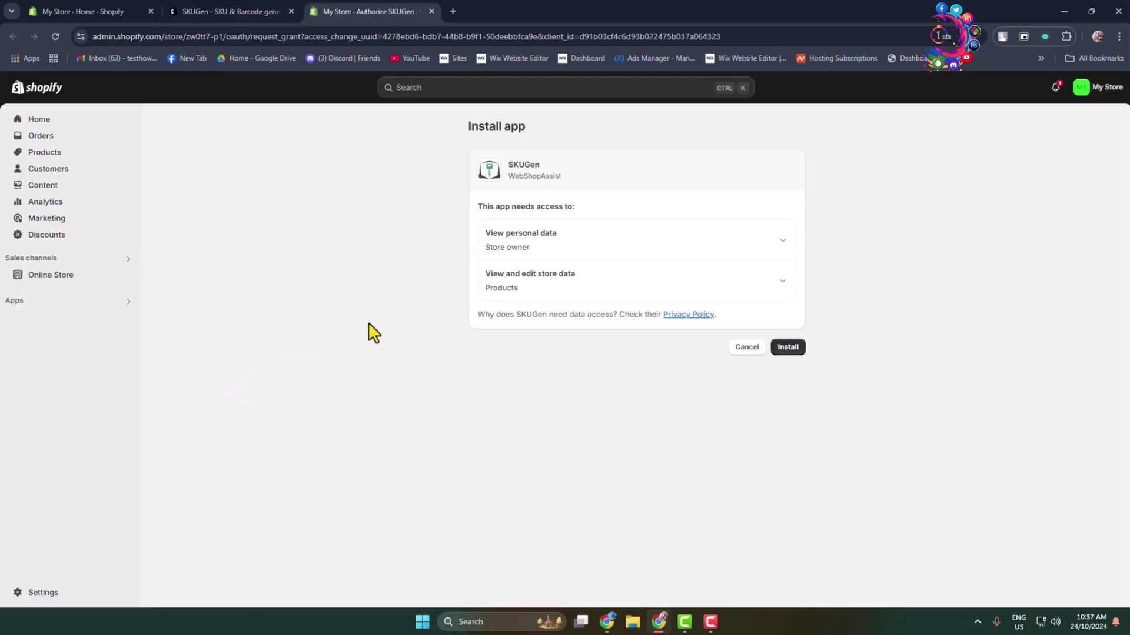
click(786, 348)
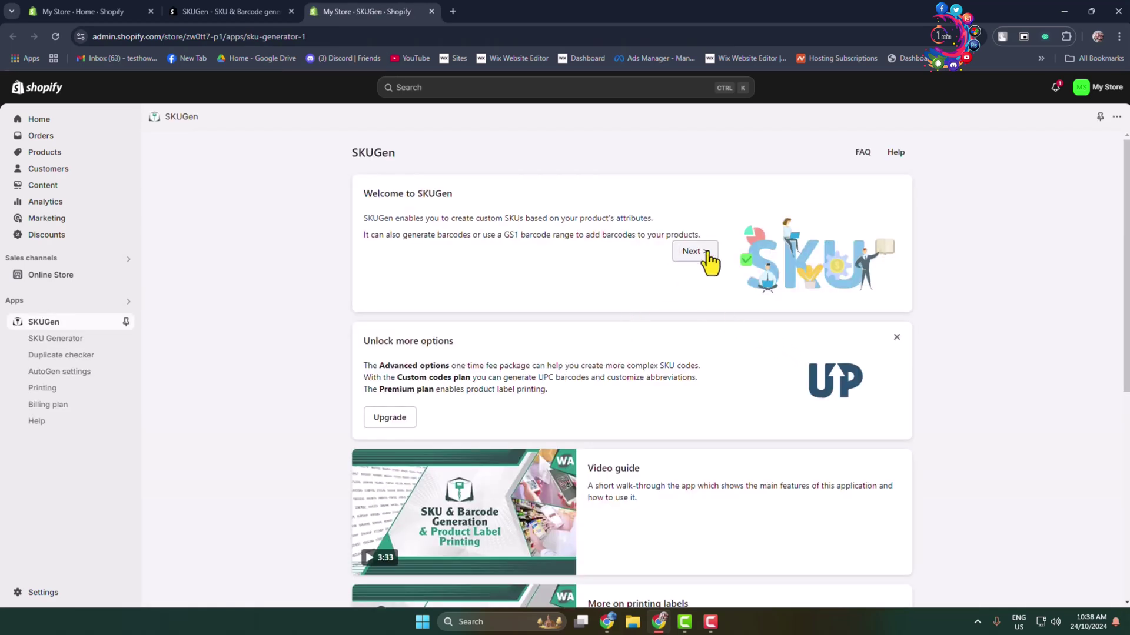
- Finish the SKUGen welcome tour and open the SKU template for editing
click(708, 255)
click(706, 256)
click(697, 258)
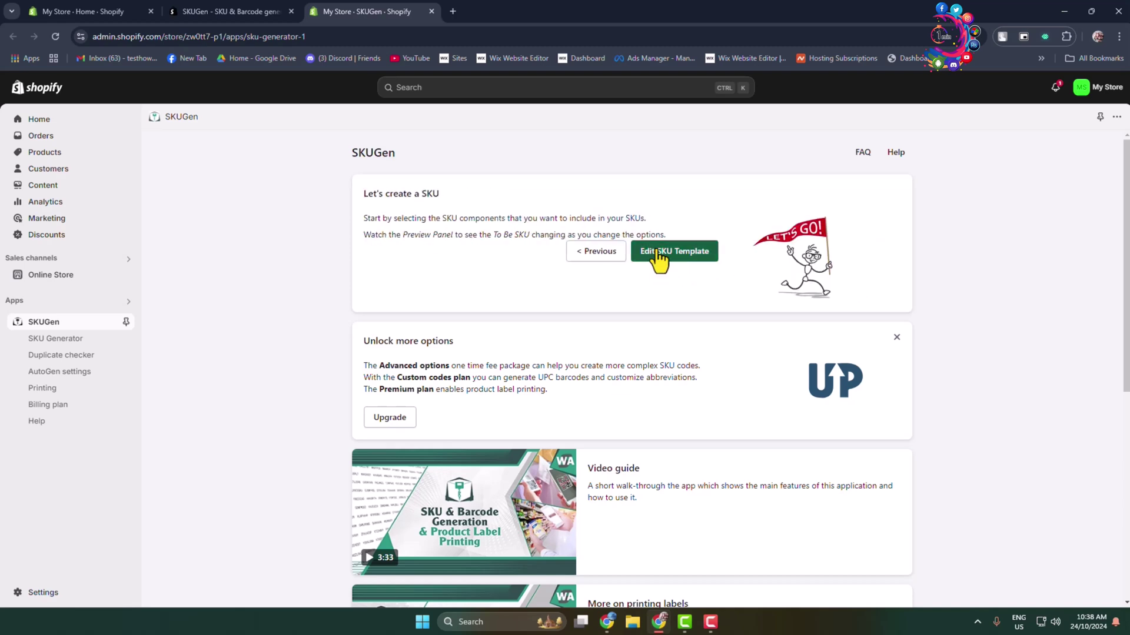
click(676, 252)
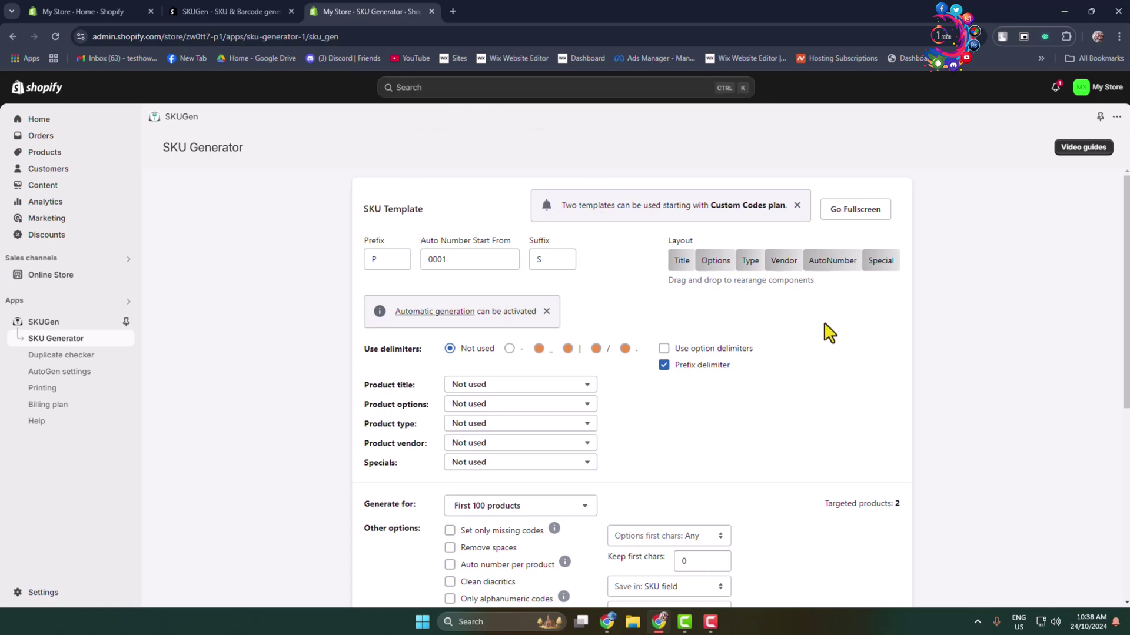
- Scroll to the SKU Preview and highlight the previewed SKU codes
scroll(824, 328, down, 6)
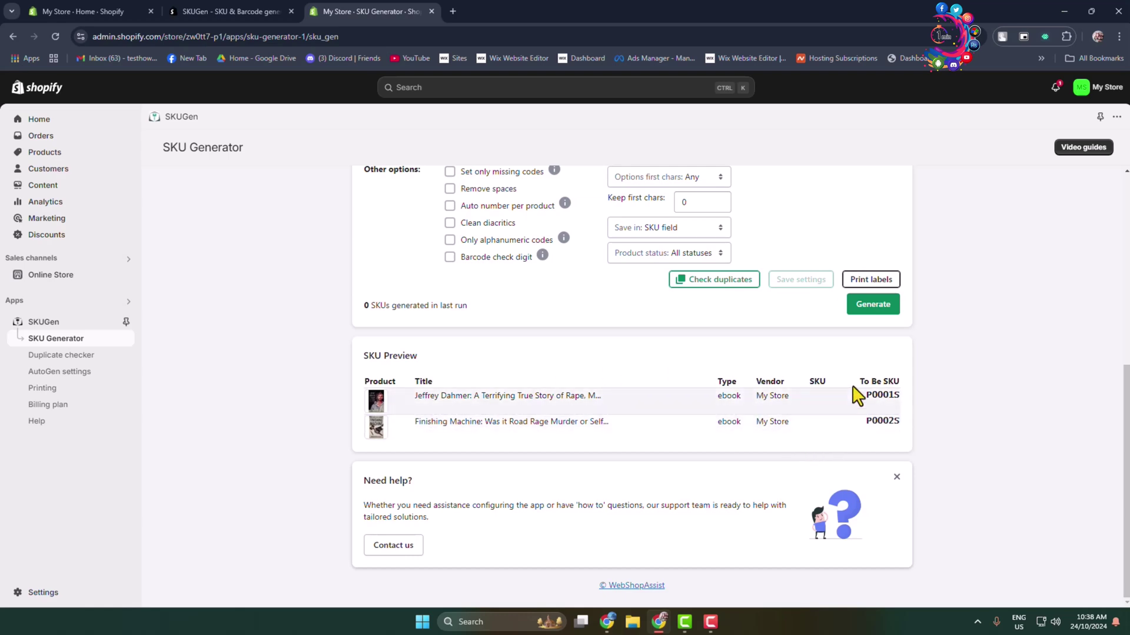
drag(866, 393, 903, 431)
click(895, 426)
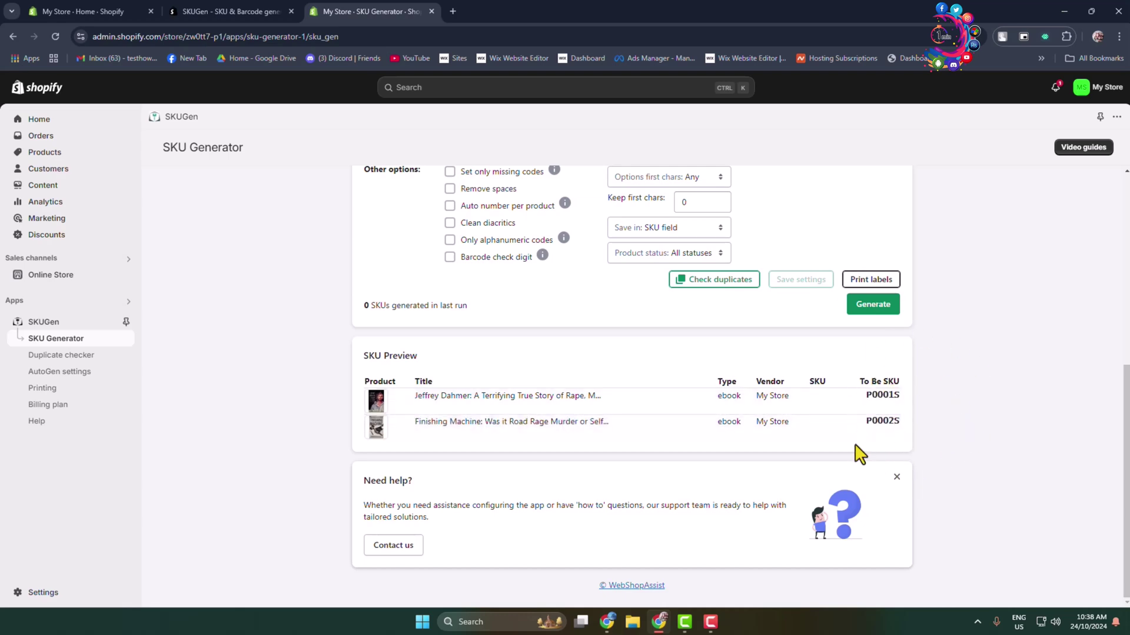
drag(870, 406, 898, 423)
scroll(870, 441, up, 1)
click(893, 465)
scroll(893, 465, up, 5)
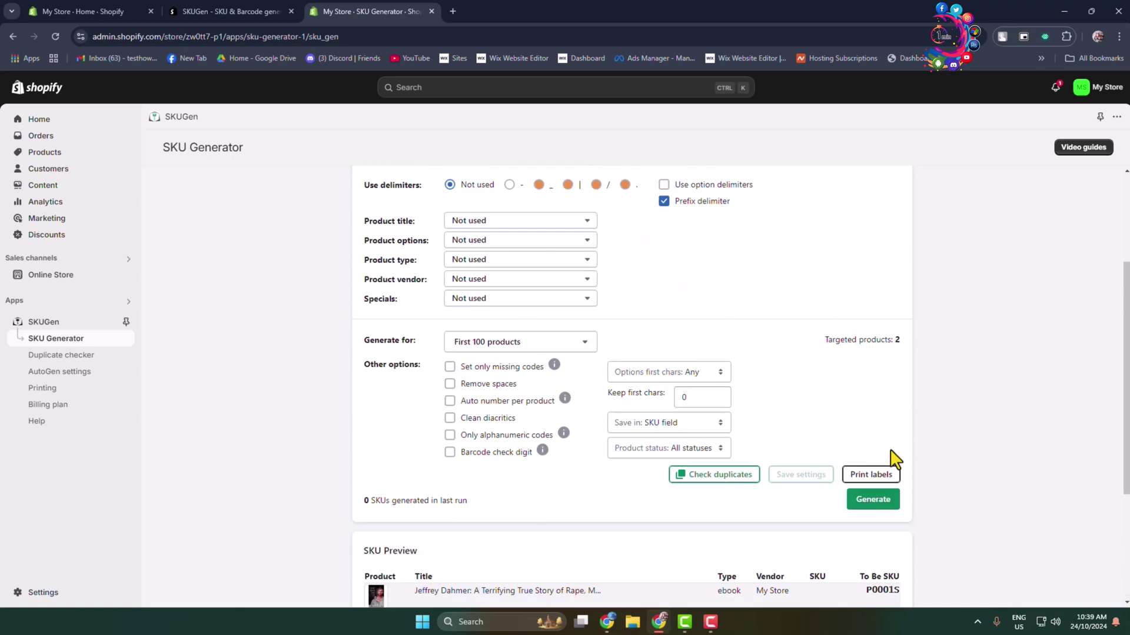
- Check the Prefix and Suffix fields against the preview codes P0001S and P0002S
click(380, 259)
click(539, 260)
click(393, 261)
scroll(1089, 423, down, 6)
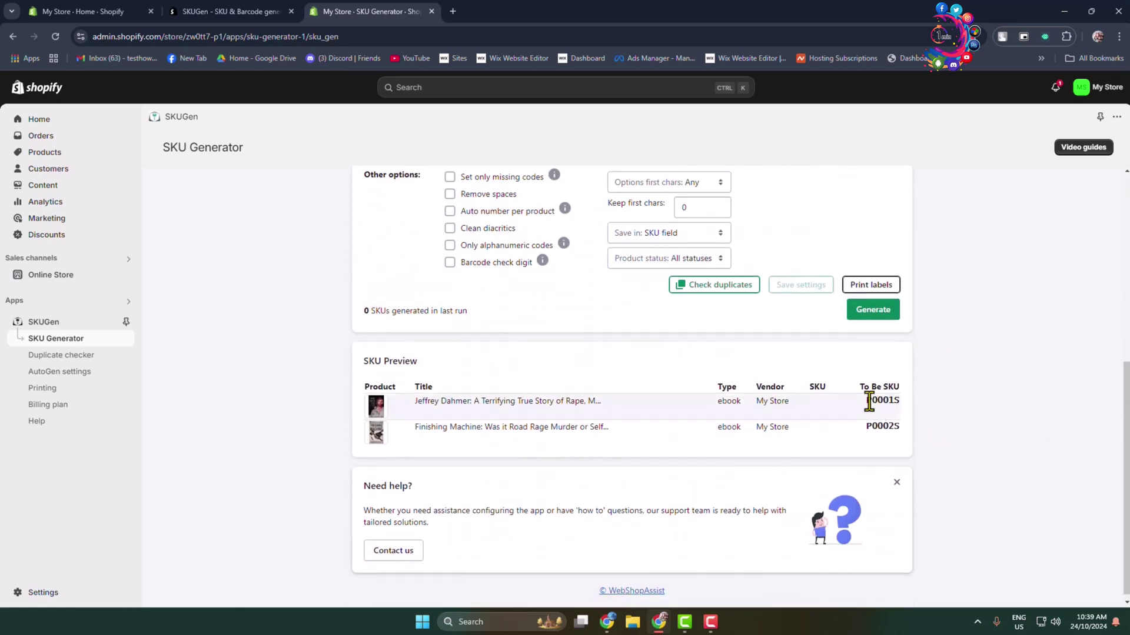
scroll(706, 394, up, 6)
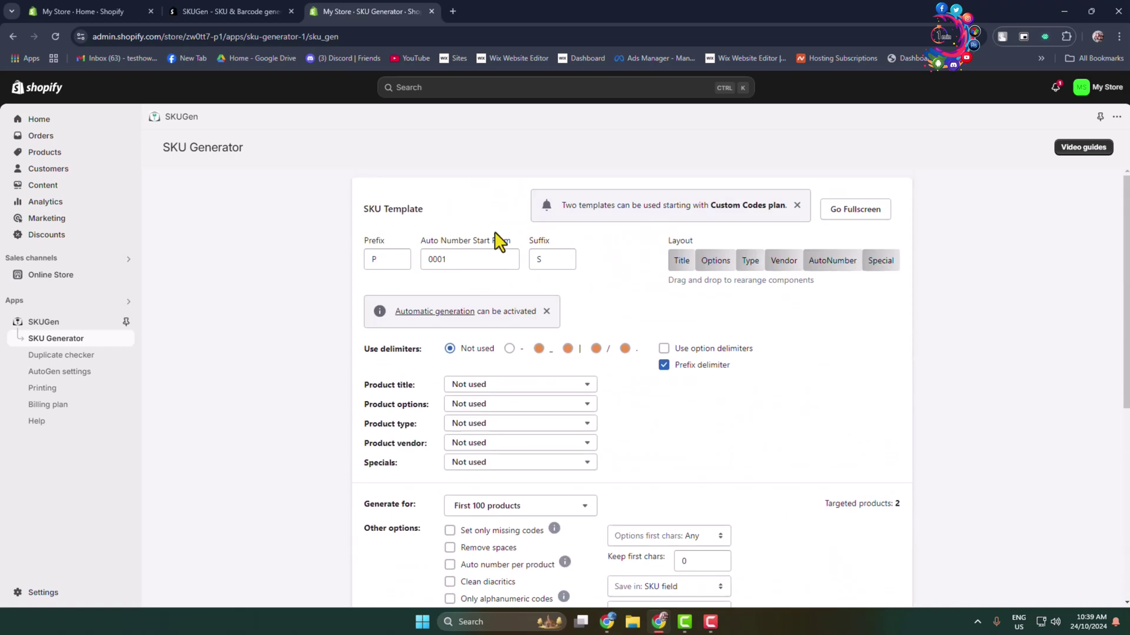
click(552, 267)
scroll(940, 350, down, 6)
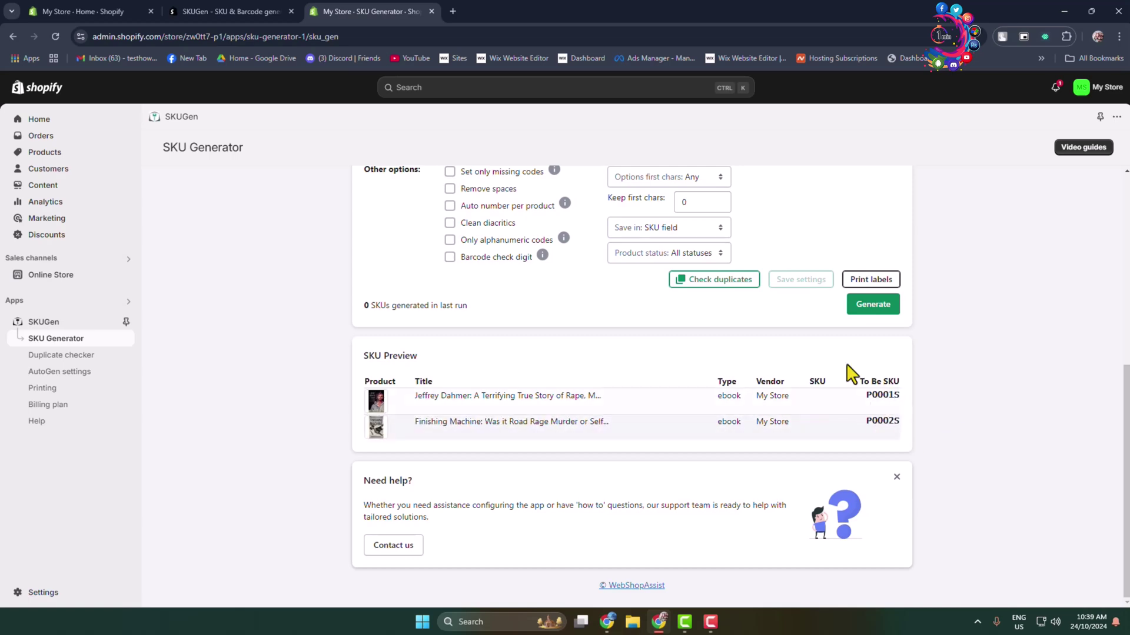
scroll(812, 380, up, 5)
scroll(788, 377, up, 2)
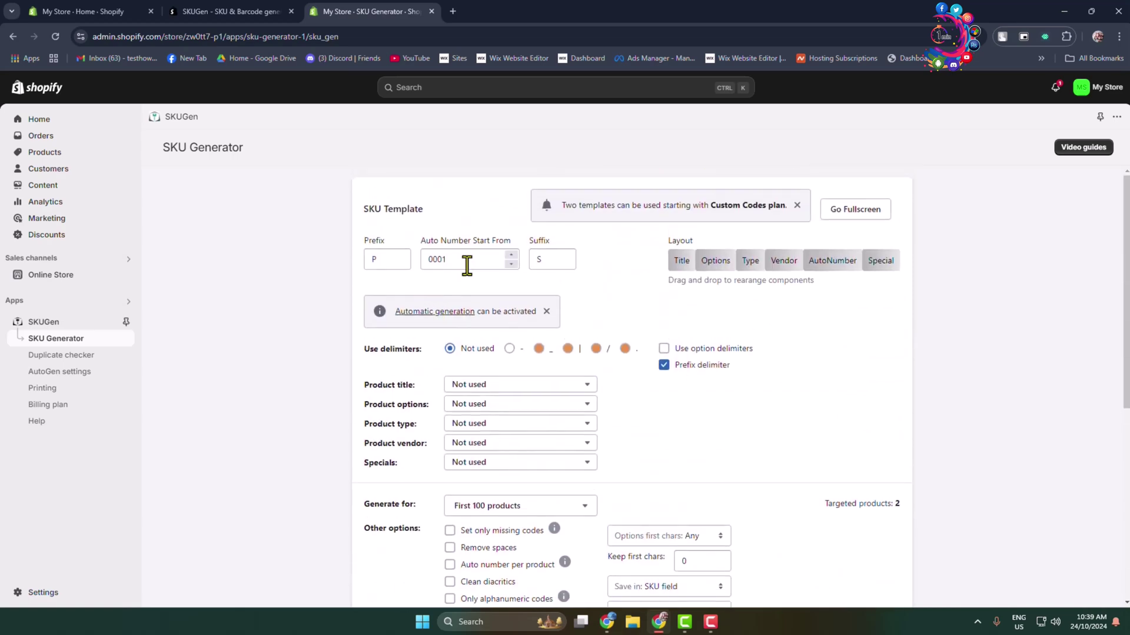
scroll(865, 383, down, 6)
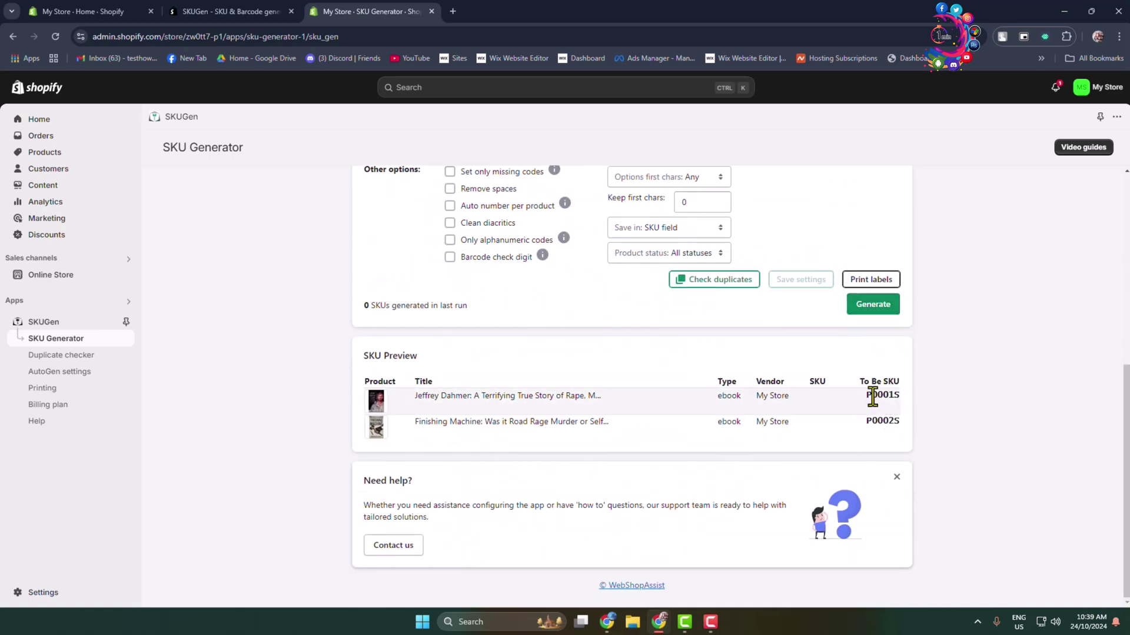
drag(963, 415, 917, 416)
- Replace the template prefix with M and suffix with A, previewing M0001A and M0002A
scroll(462, 330, up, 6)
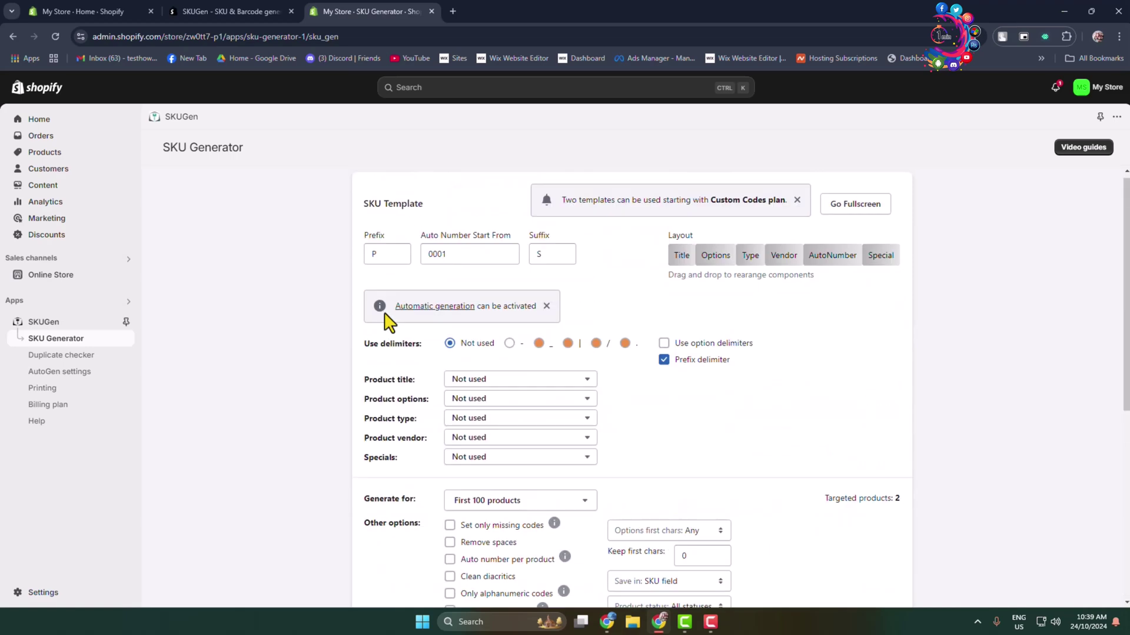
double_click(374, 254)
text(M)
double_click(543, 254)
text(A)
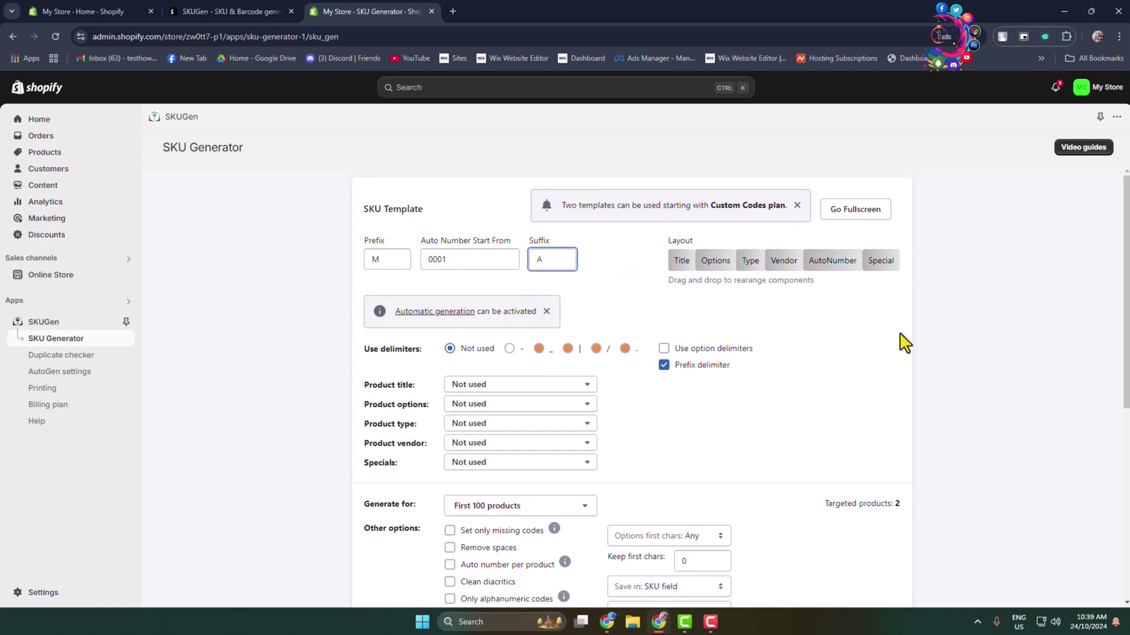
scroll(978, 379, down, 6)
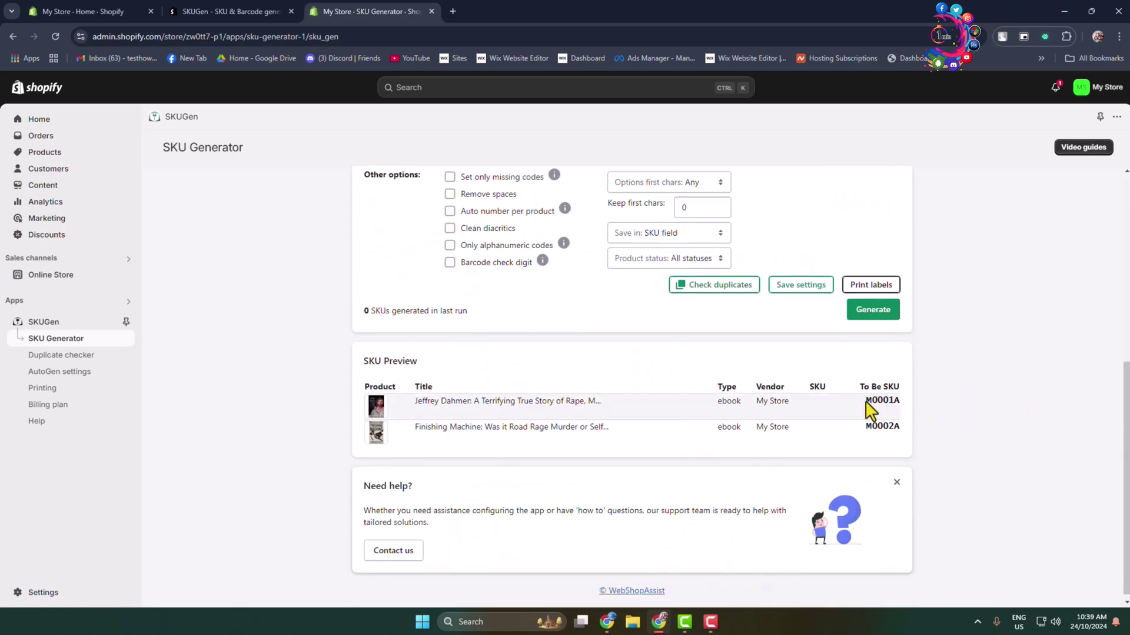
scroll(889, 435, up, 6)
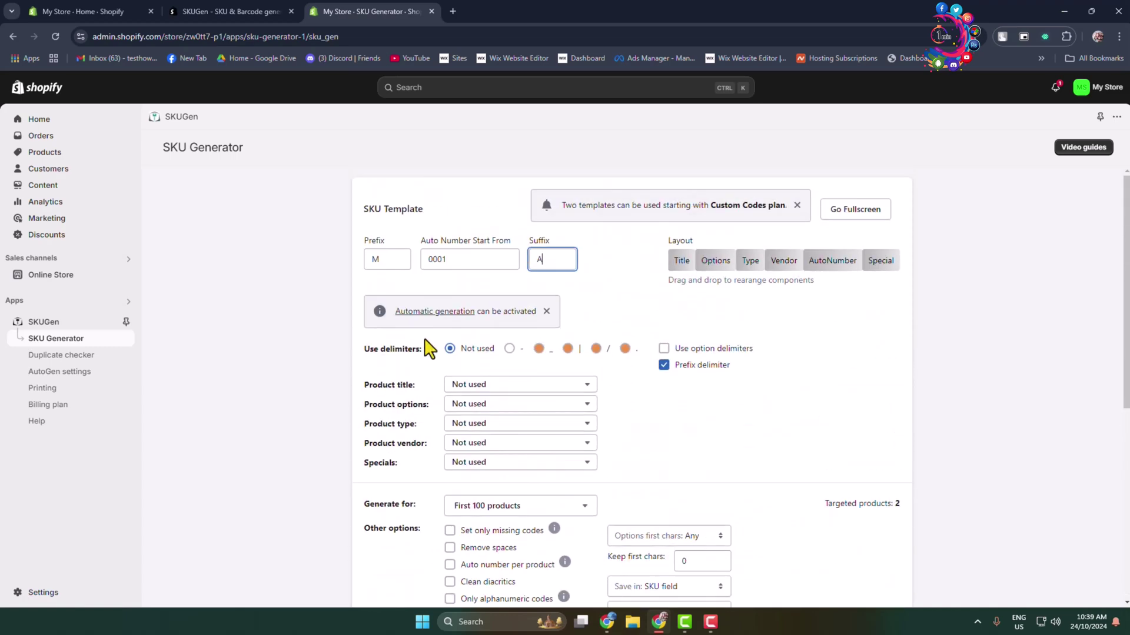
click(531, 386)
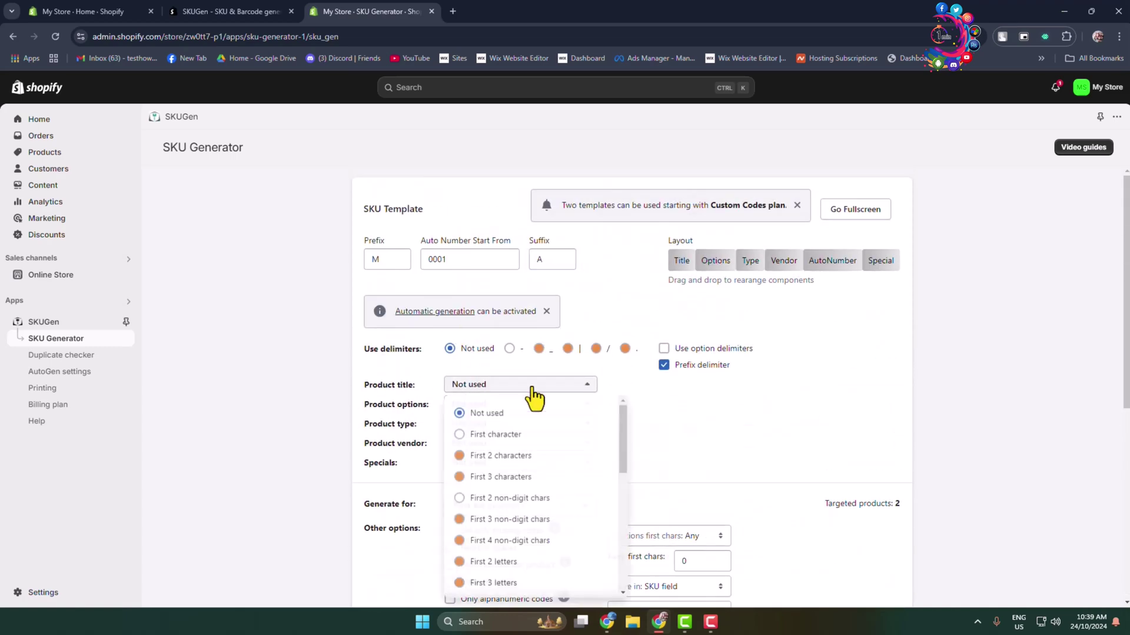
click(784, 433)
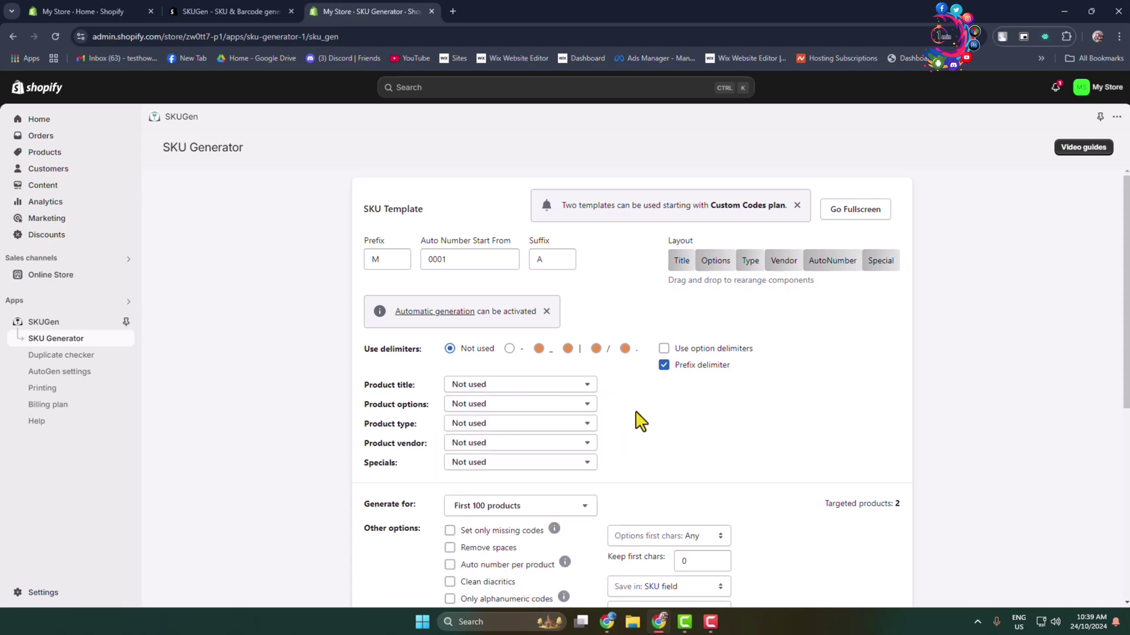
scroll(758, 468, down, 3)
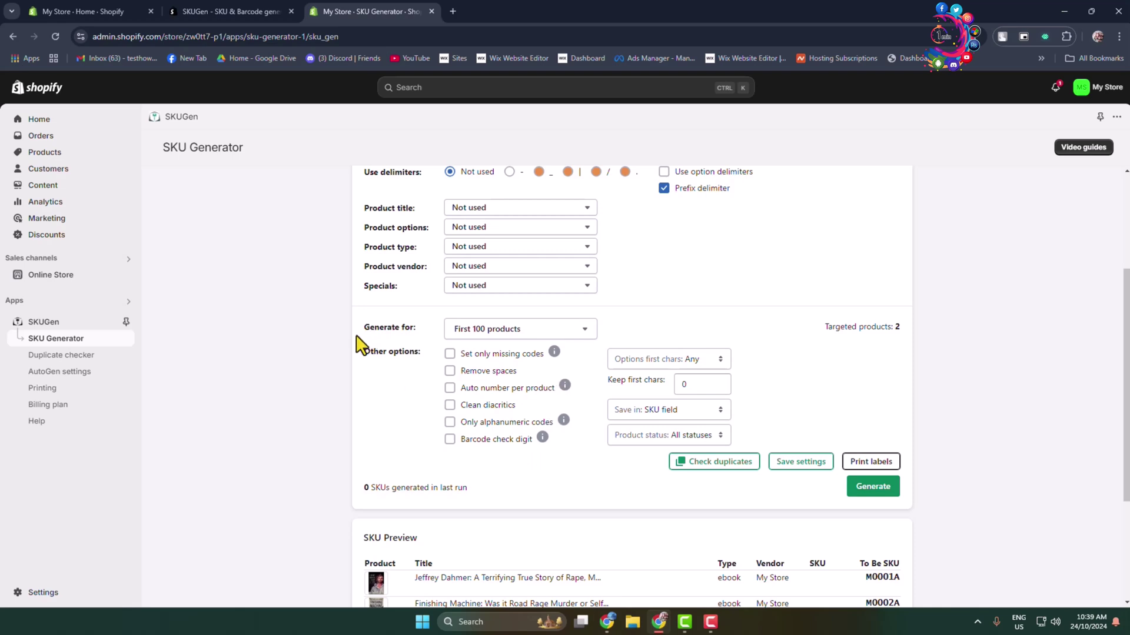
click(593, 327)
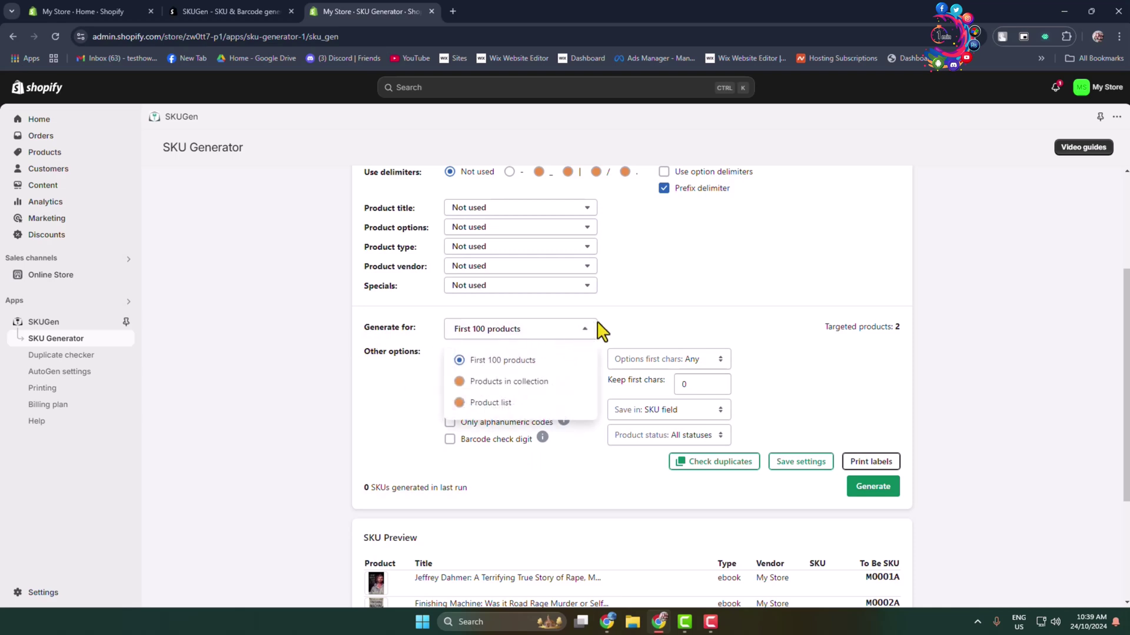
click(871, 298)
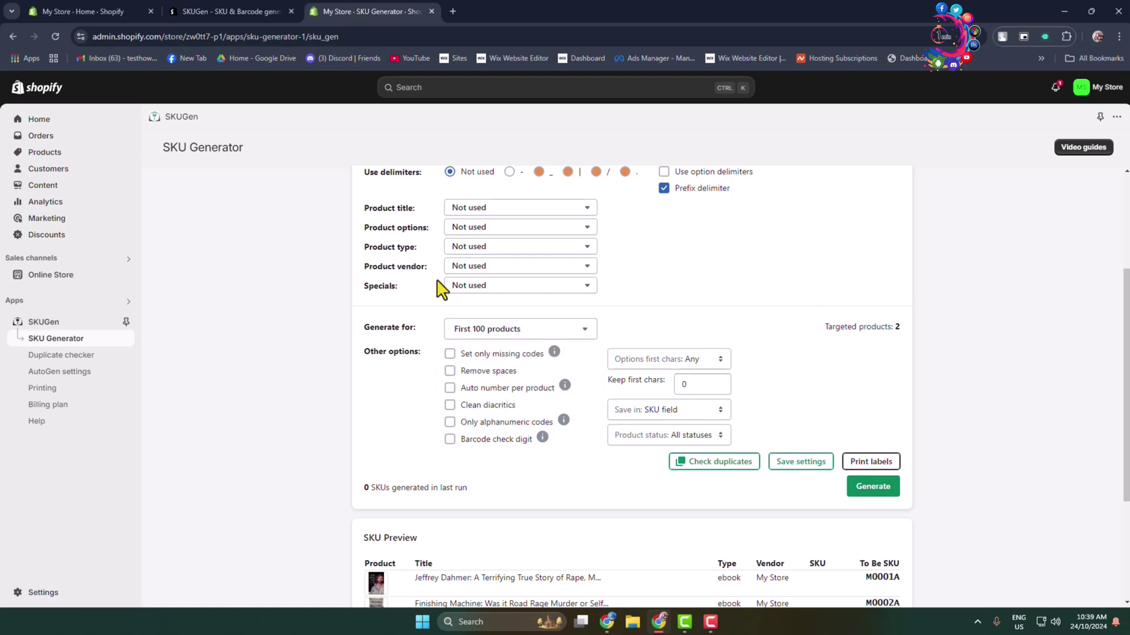
scroll(674, 406, down, 3)
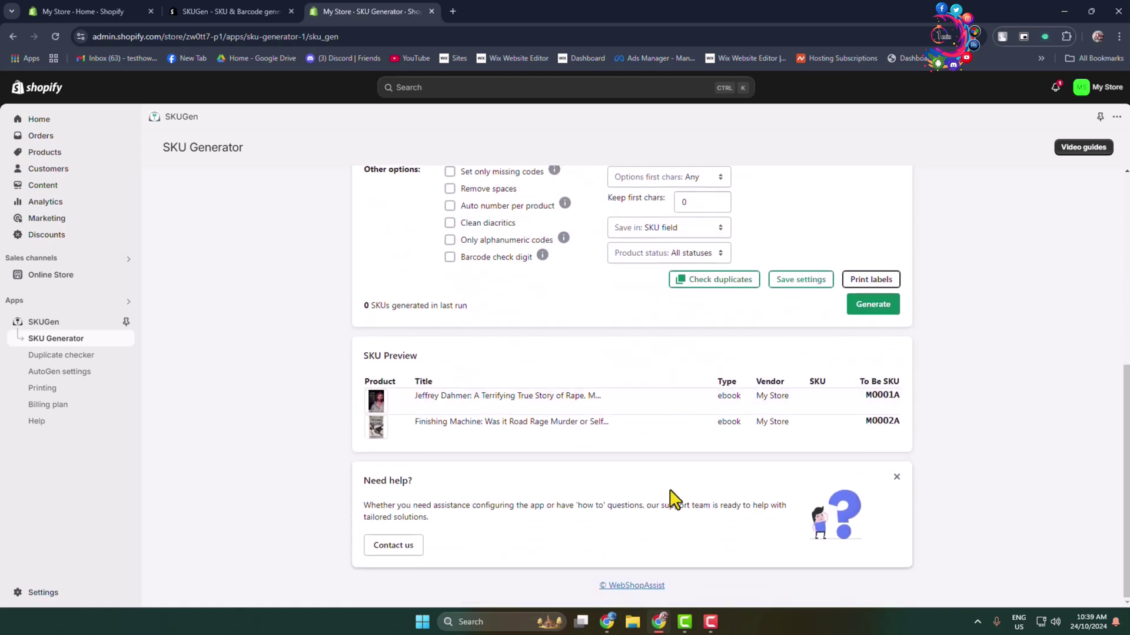
- Generate SKUs for both products, confirming the replacement of their existing SKUs
click(875, 310)
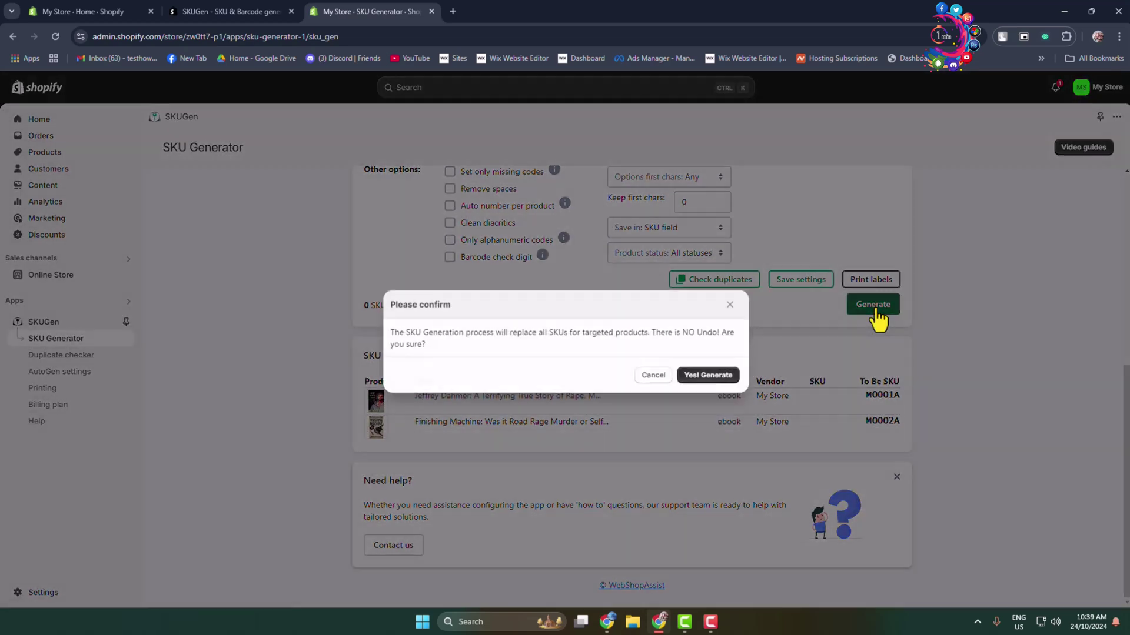
click(698, 377)
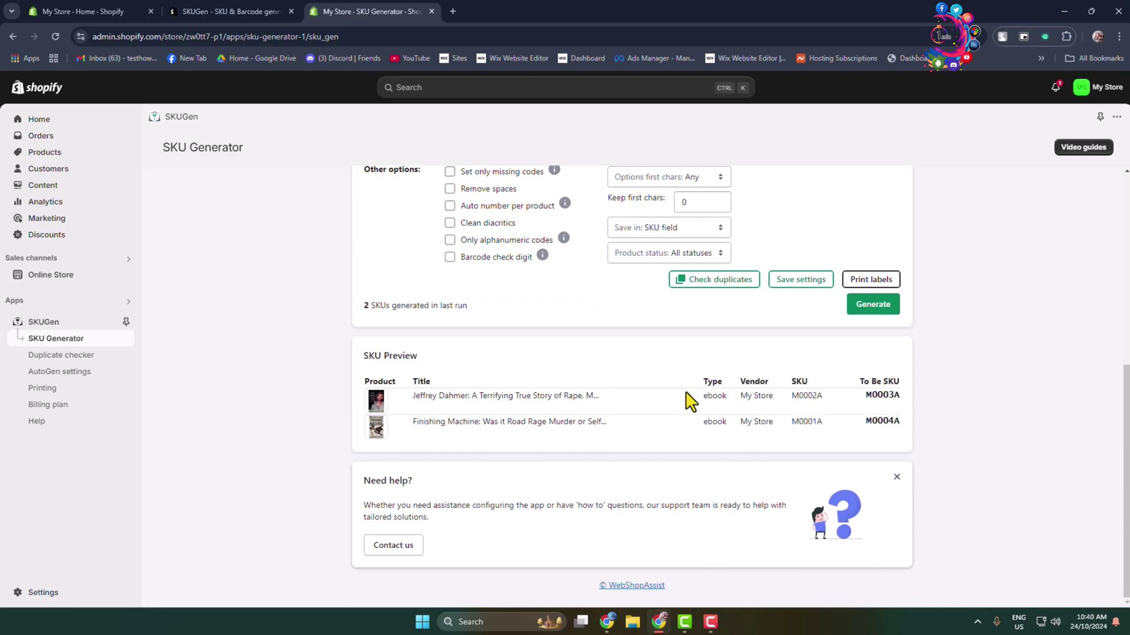
double_click(800, 395)
click(463, 429)
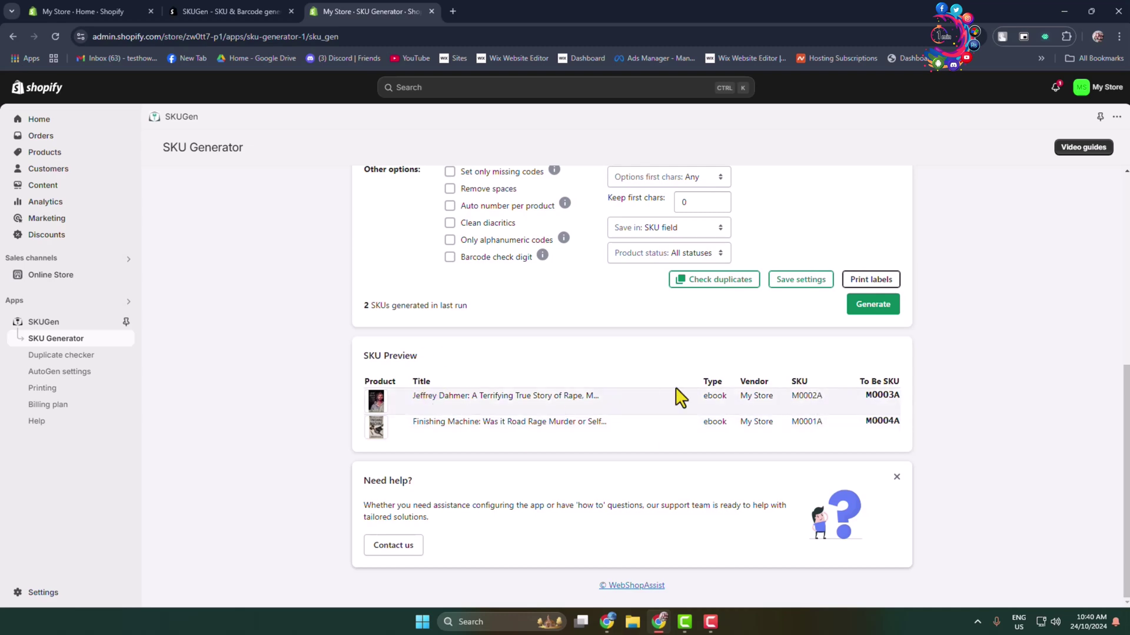
- Verify the two ebooks now carry SKUs M0002A and M0001A
double_click(801, 396)
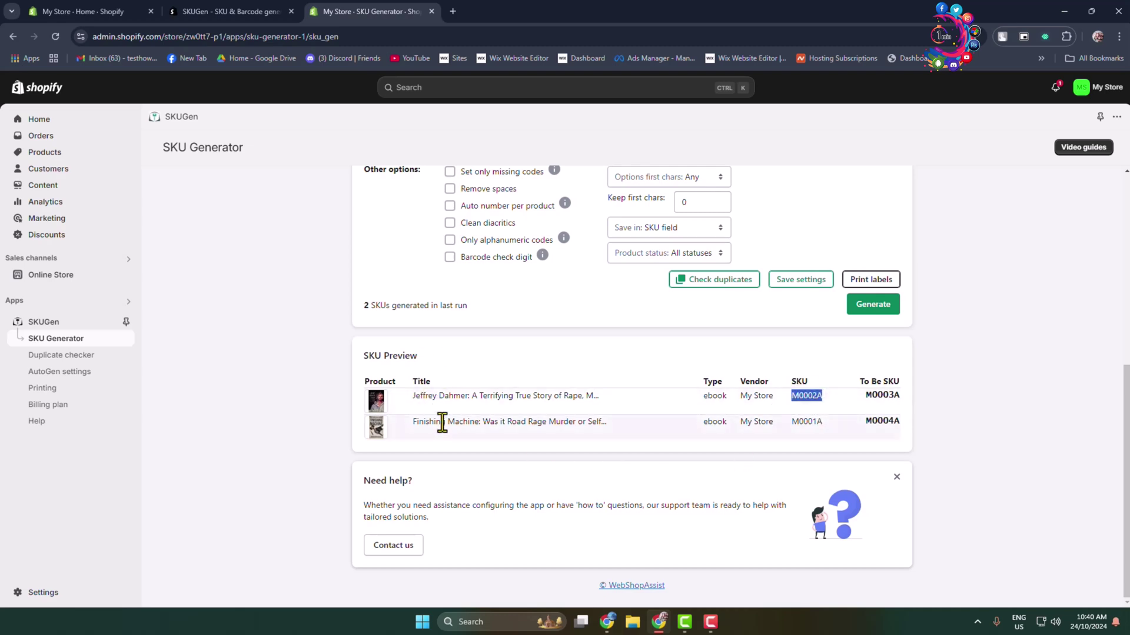
double_click(805, 423)
click(809, 427)
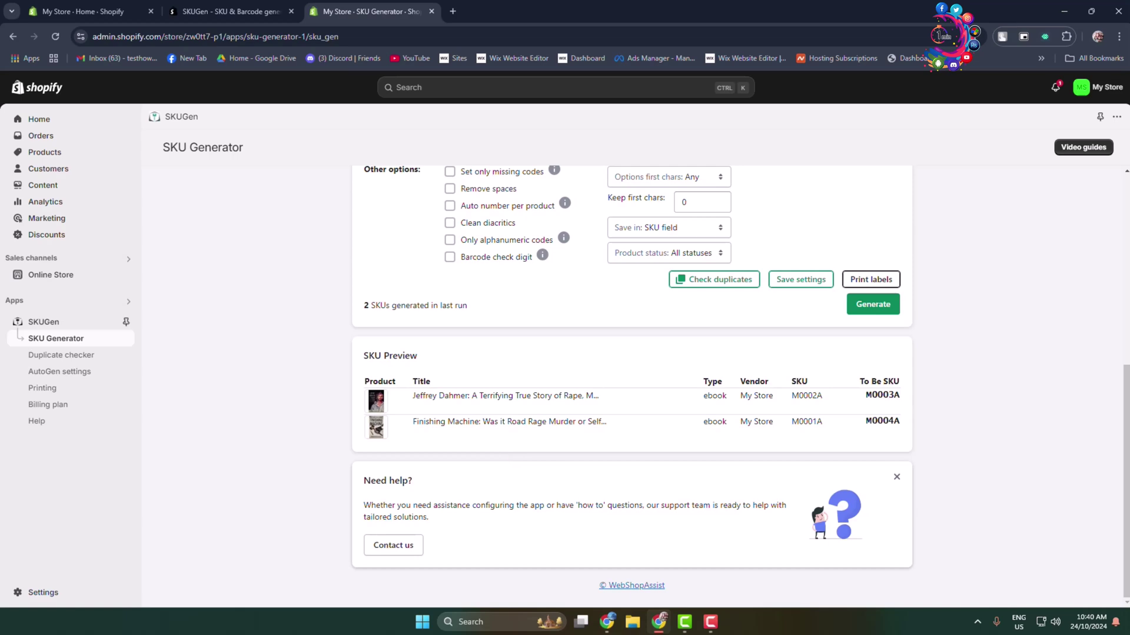
scroll(1020, 447, up, 4)
scroll(970, 471, down, 4)
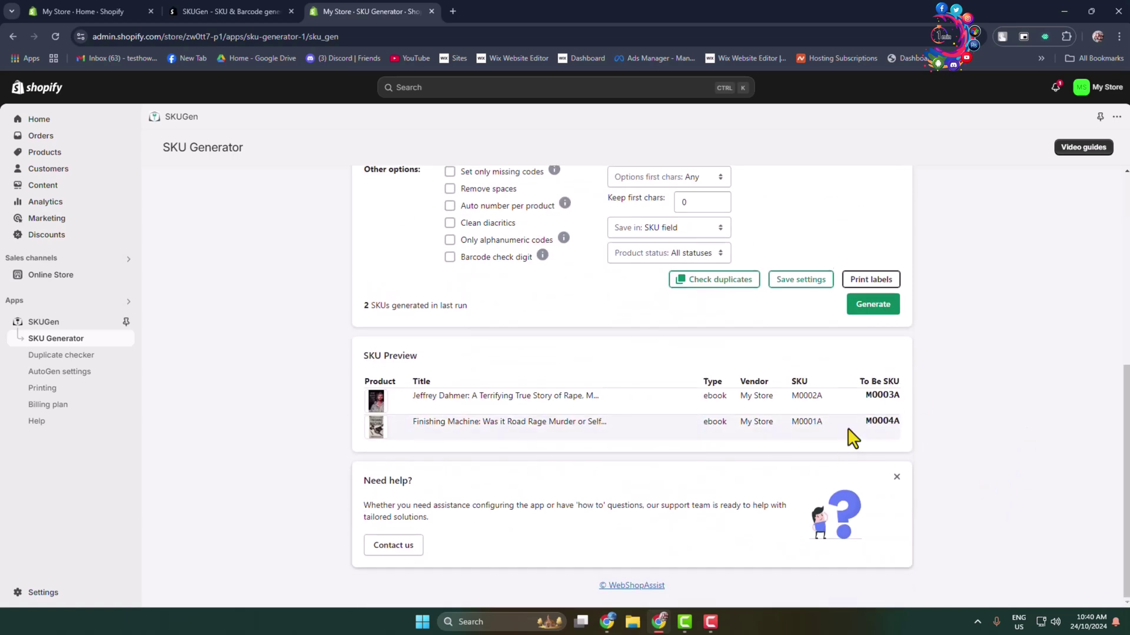